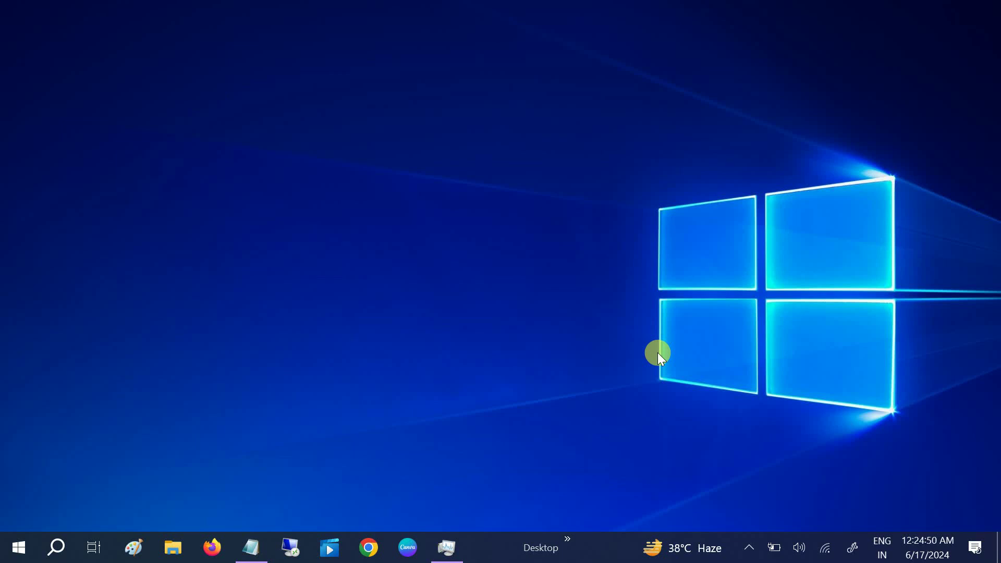
Open File Explorer on This PC to show drives C:, D: and V:
left_click(177, 547)
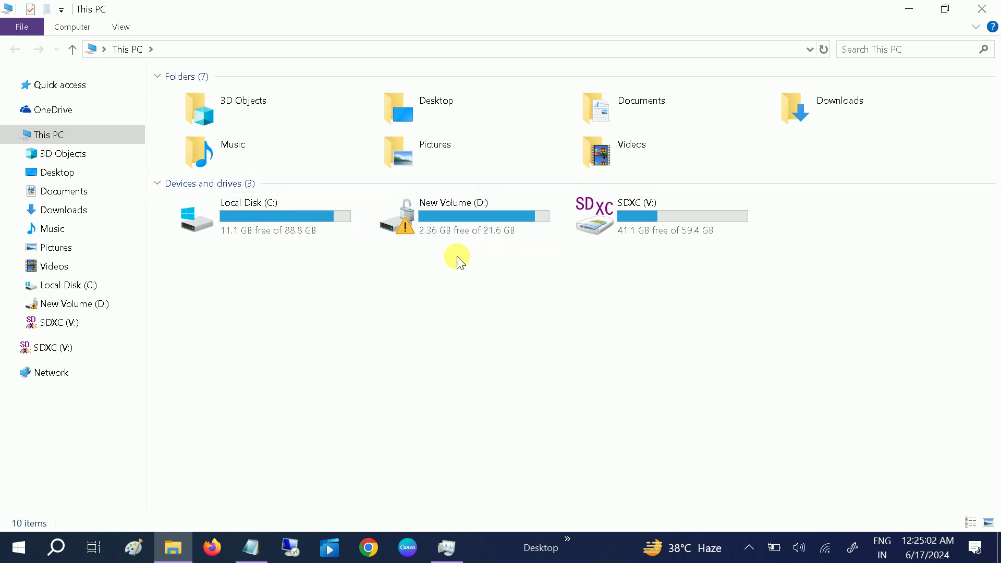
Open Manage BitLocker for New Volume (D:) from its right-click menu
left_click(473, 216)
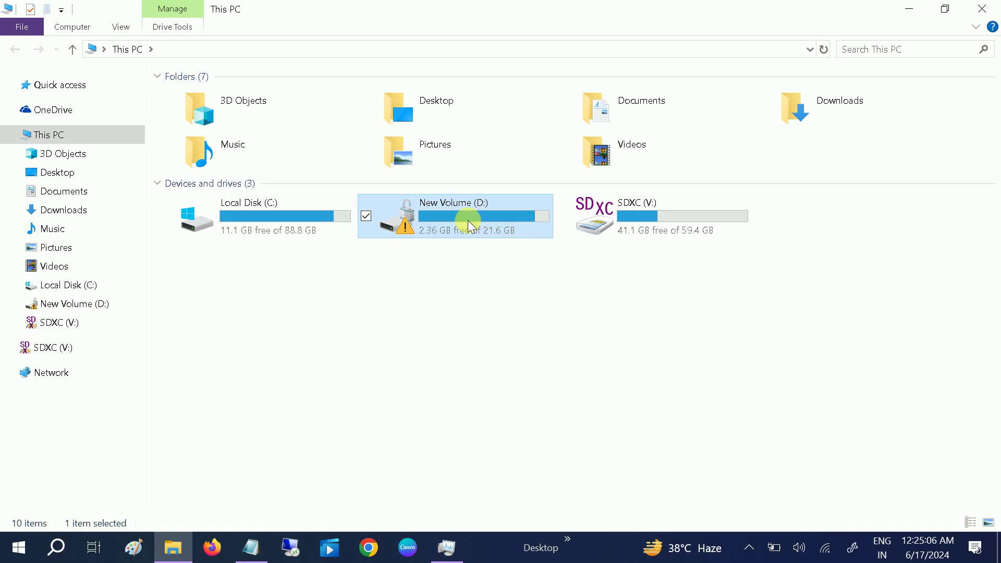
right_click(468, 222)
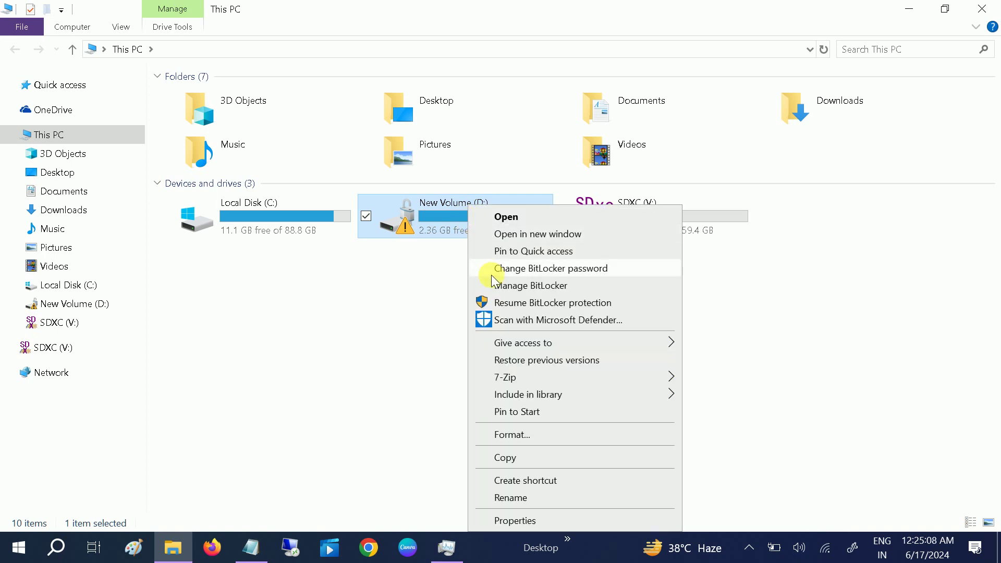
left_click(550, 290)
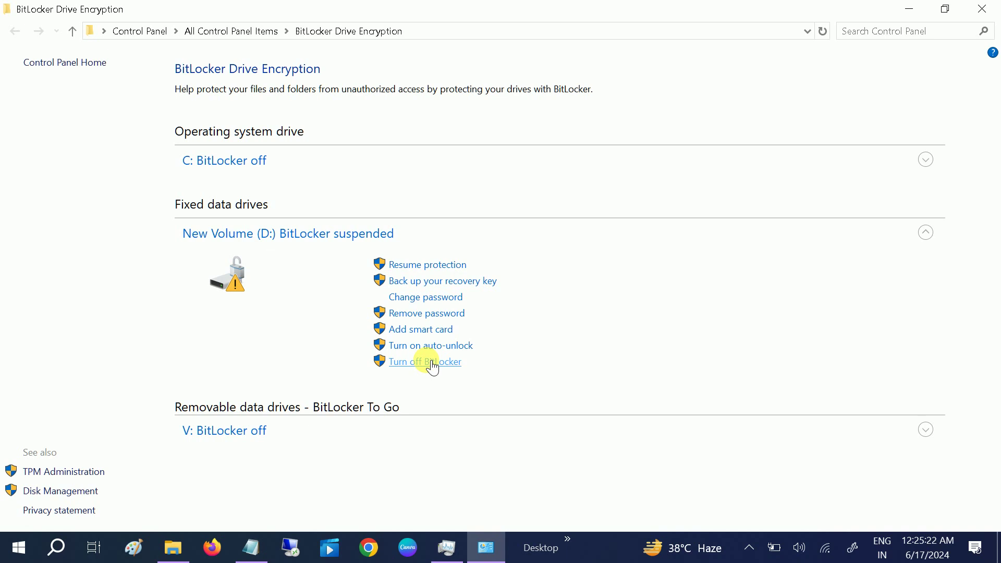
Start Turn off BitLocker for D:, cancel the confirmation, and close the Control Panel page
left_click(434, 367)
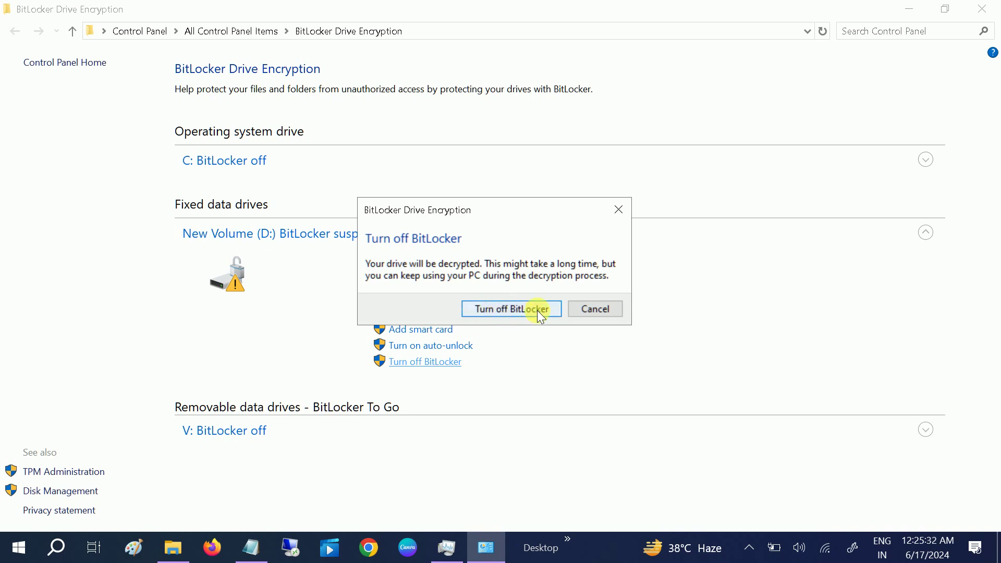
left_click(618, 210)
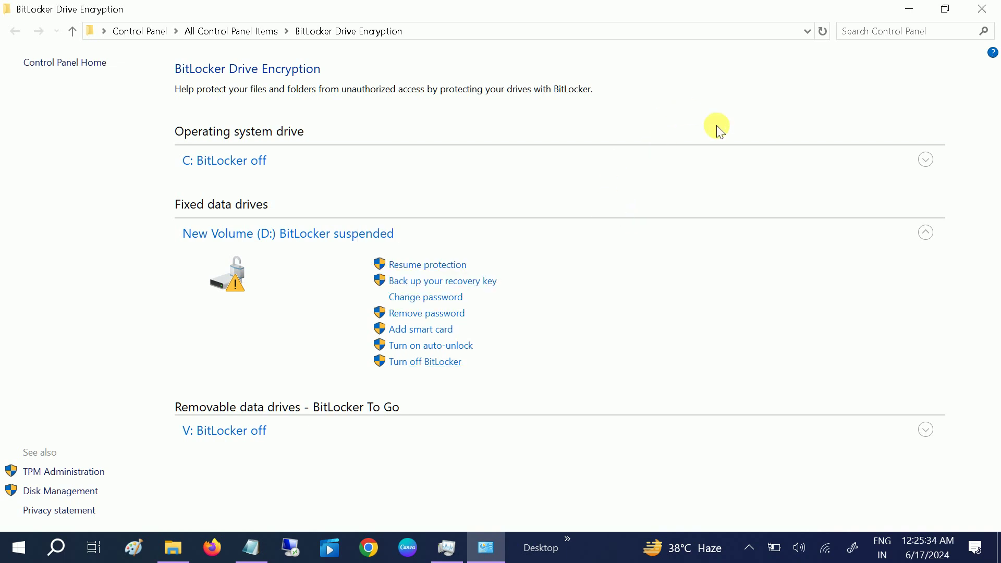
left_click(982, 9)
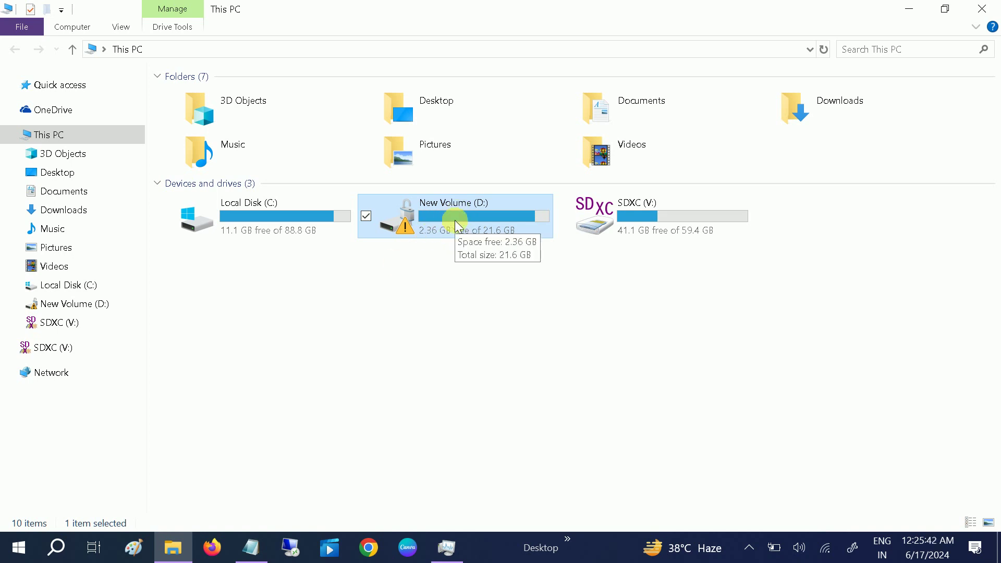
Search for 'power' and run Windows PowerShell as administrator
left_click(70, 550)
type("po")
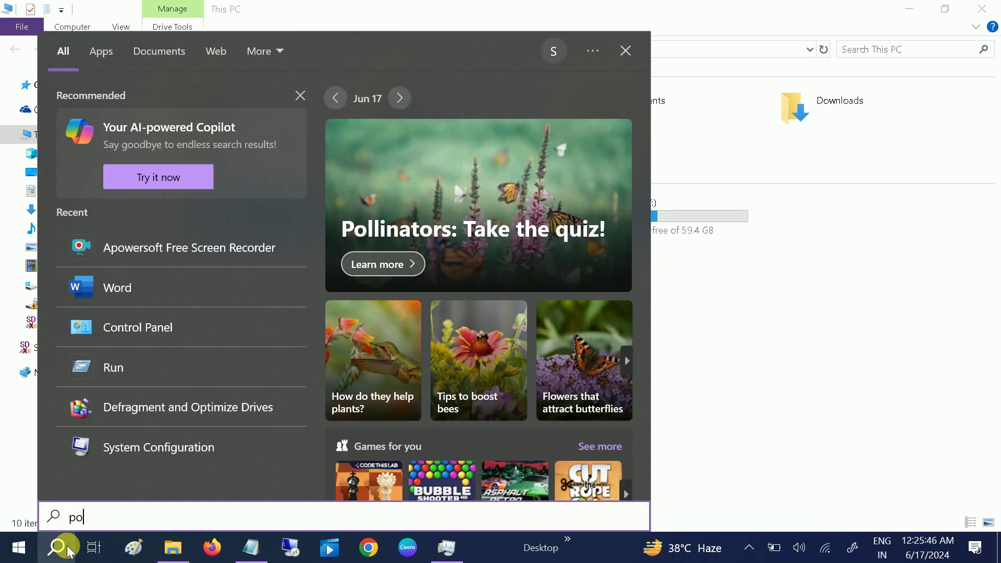
type("wer")
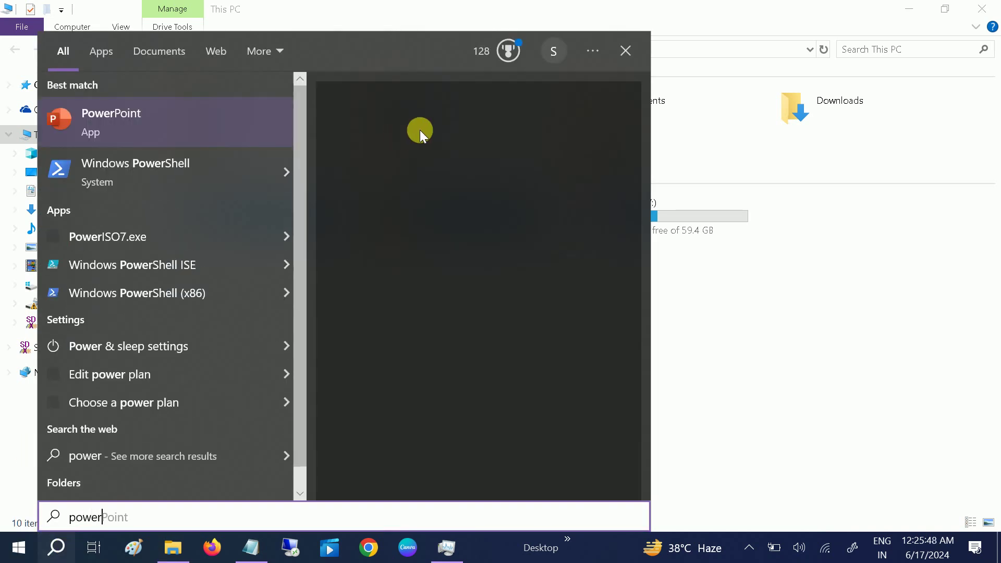
right_click(111, 173)
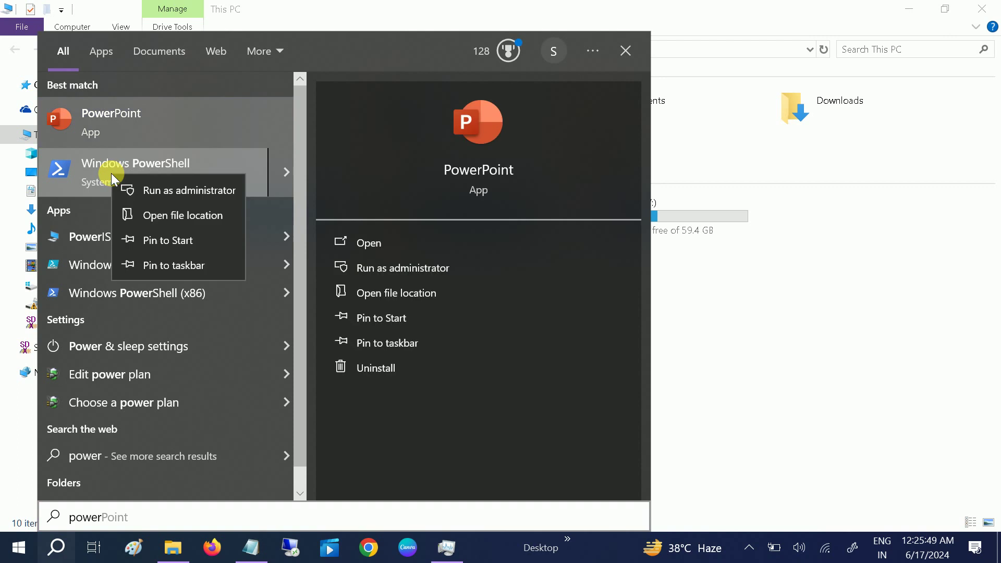
left_click(143, 186)
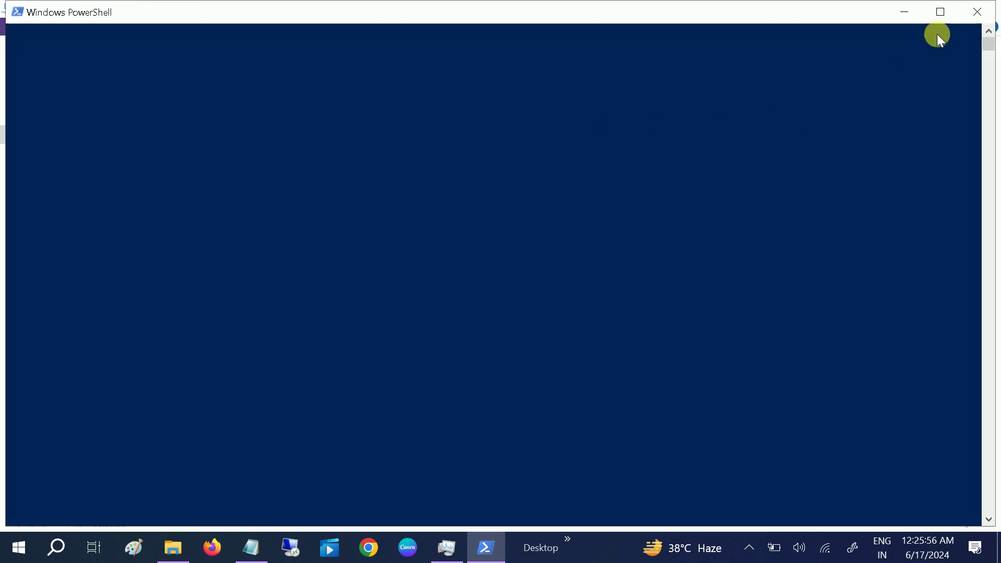
Maximize the PowerShell console, check the bitlocker.txt notes, and type manage-bde -status
left_click(941, 12)
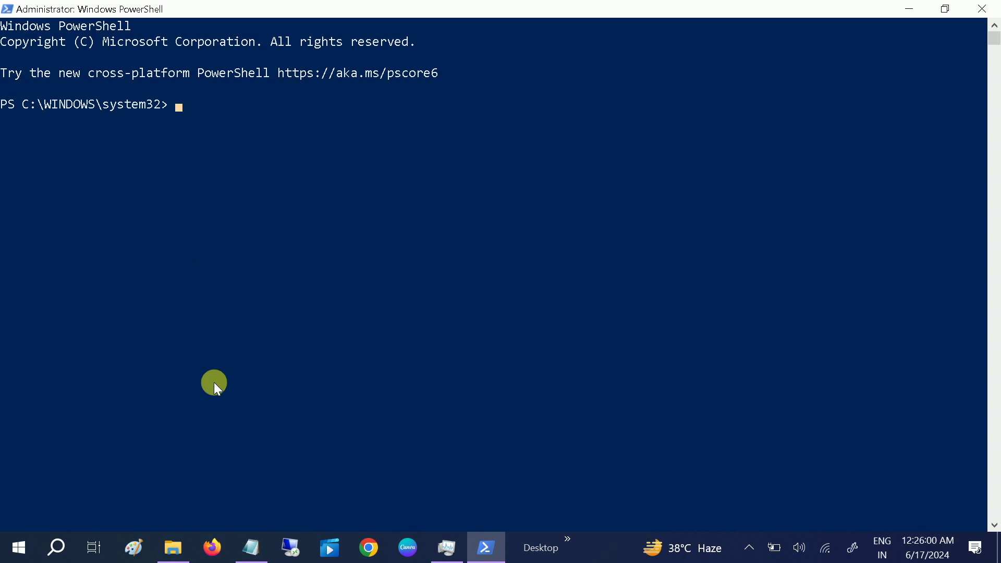
left_click(237, 553)
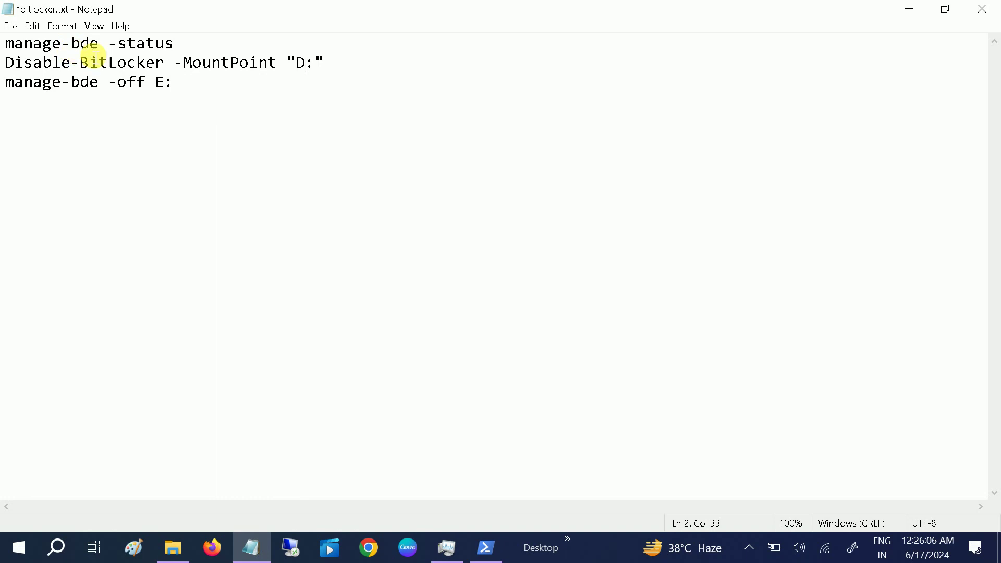
left_click(909, 9)
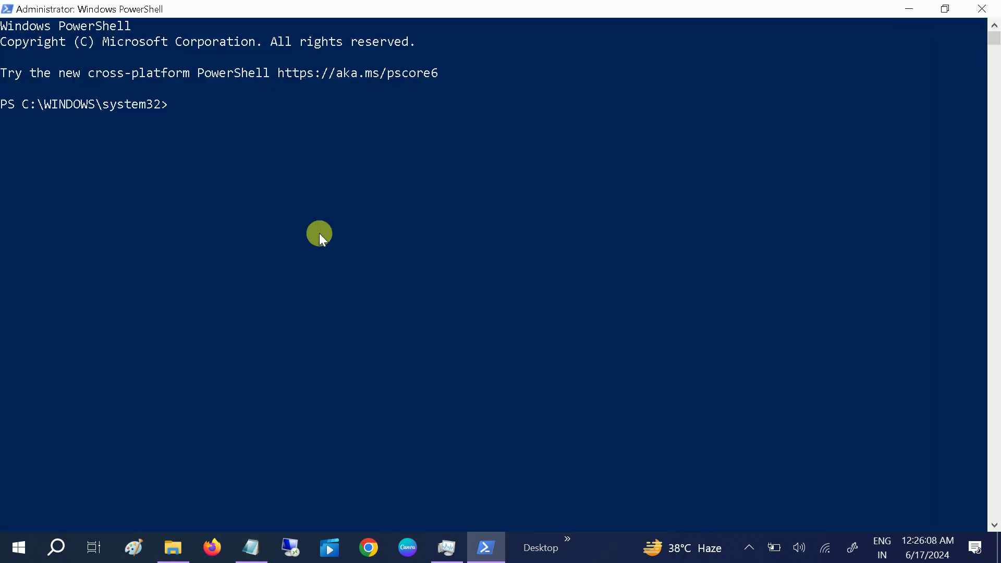
type("manage-bde -status")
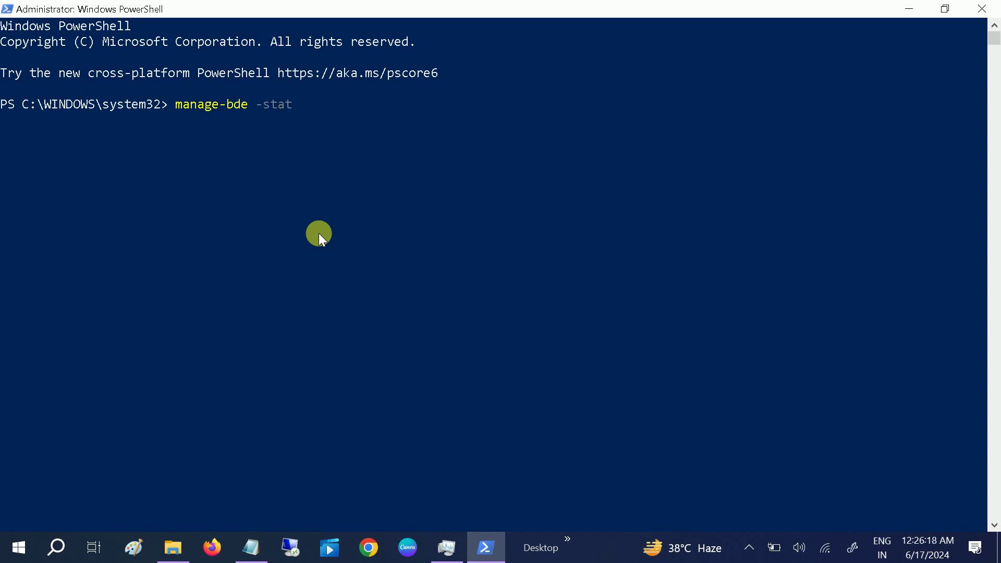
Run manage-bde -status and highlight the Volume C: section of the output
key("Return")
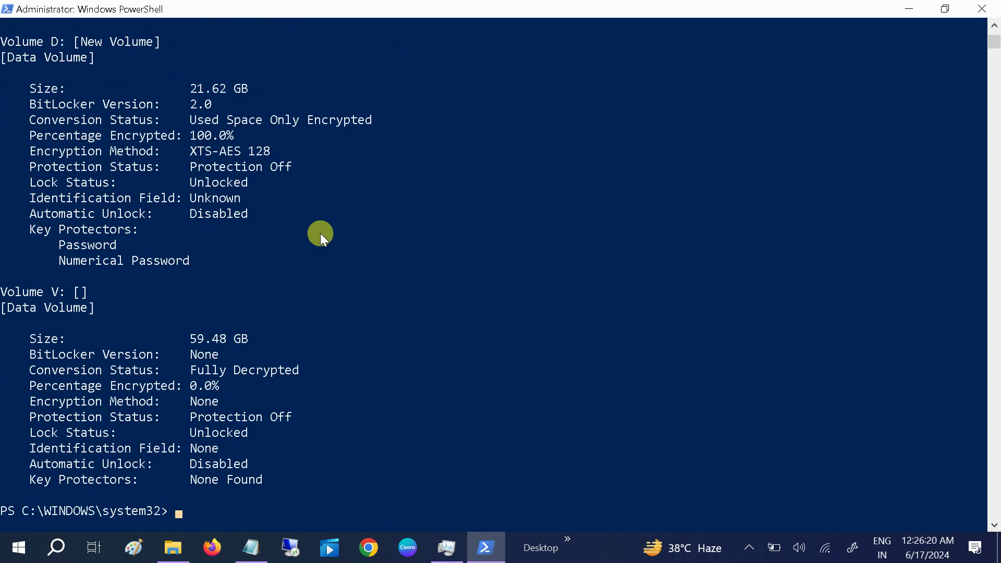
scroll(324, 233, "up", 7)
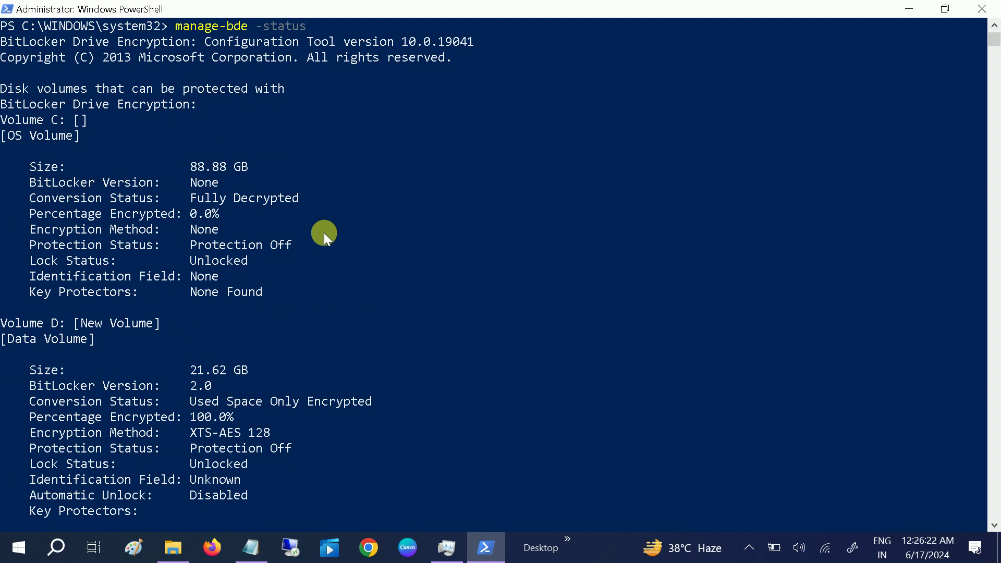
left_click_drag(48, 167, 106, 198)
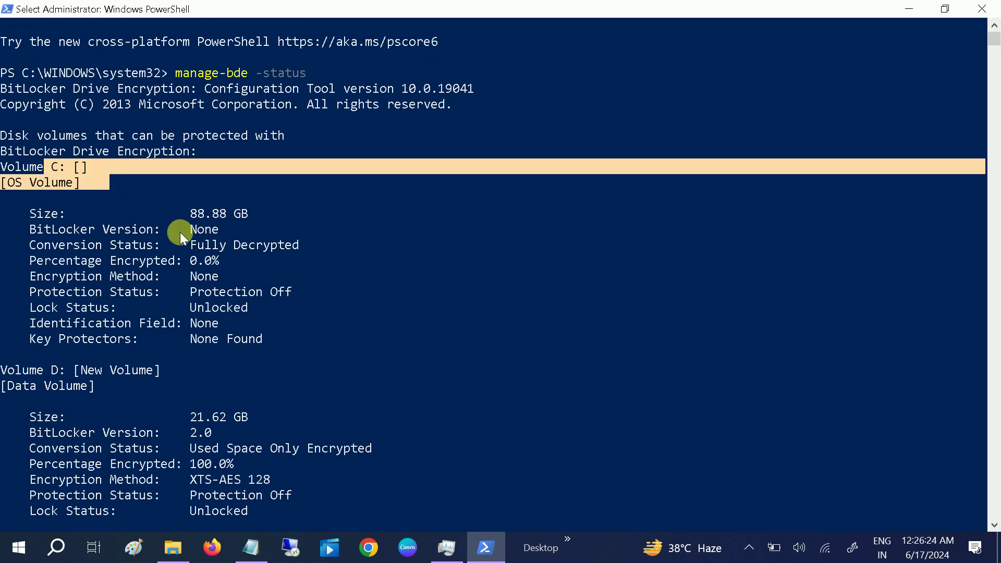
left_click_drag(198, 292, 327, 295)
scroll(142, 314, "down", 2)
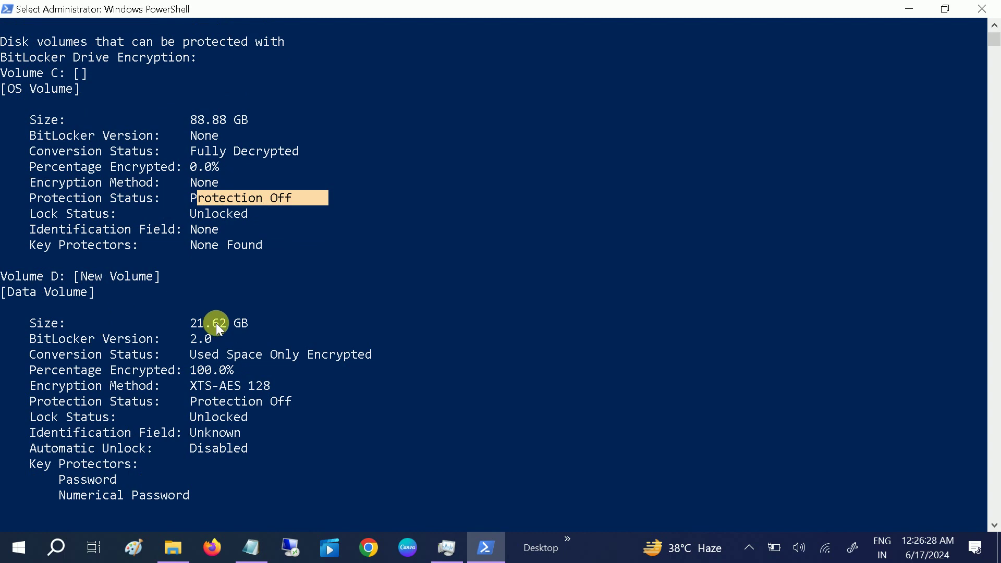
Highlight the Volume D: heading, its 100.0% encrypted line, and C:'s 0.0% line
left_click_drag(55, 281, 147, 337)
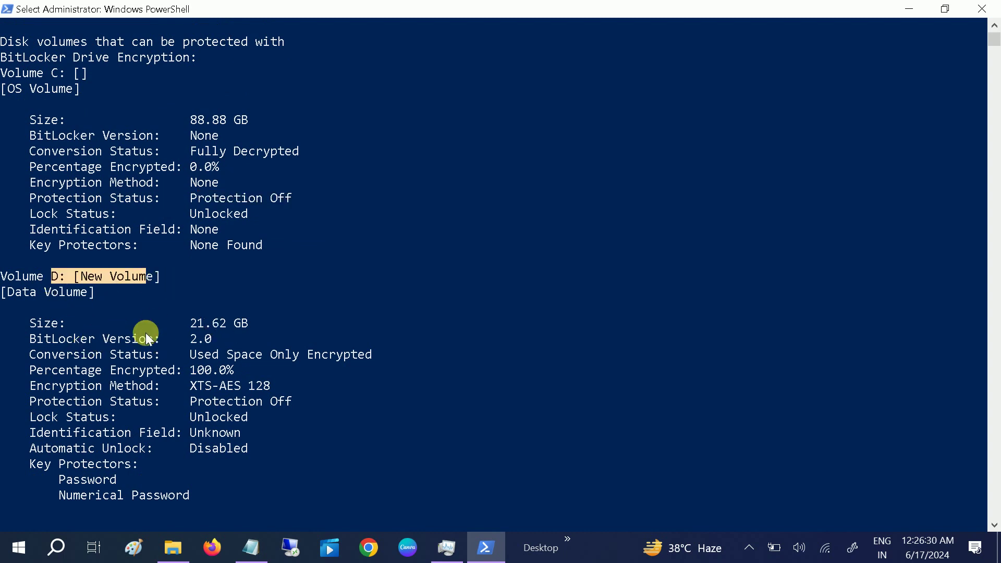
left_click_drag(35, 338, 235, 330)
scroll(232, 330, "down", 1)
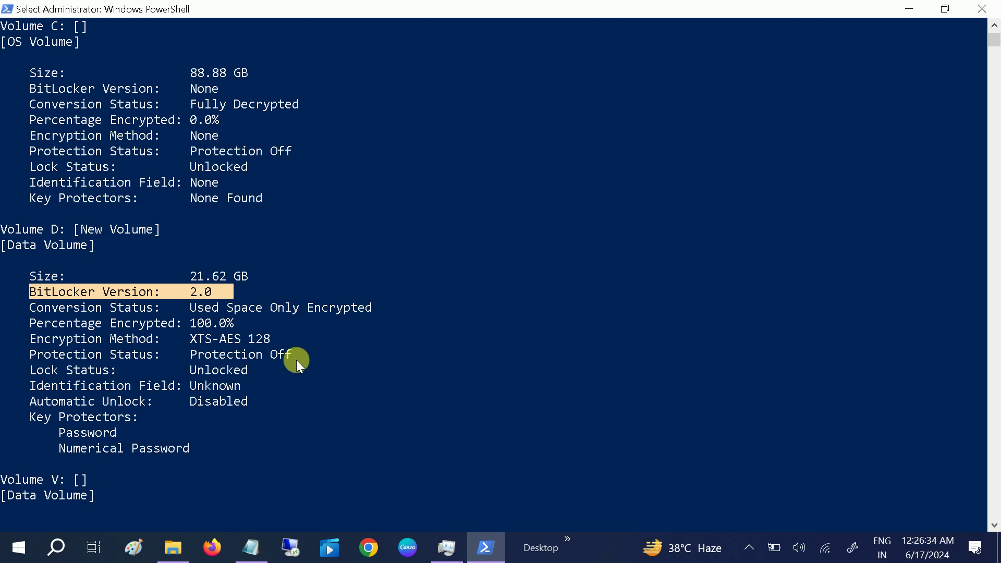
left_click_drag(225, 324, 14, 323)
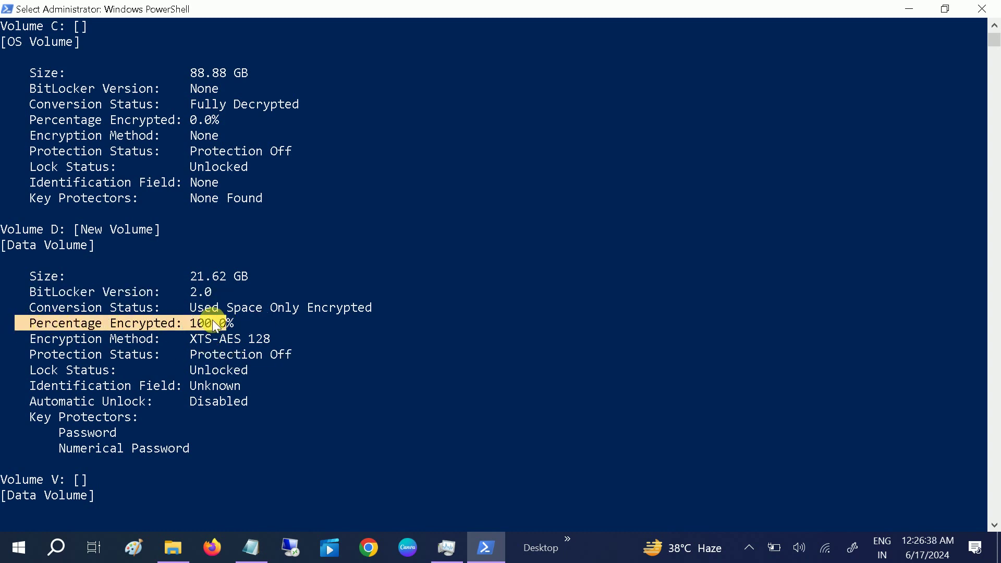
left_click_drag(225, 120, 2, 119)
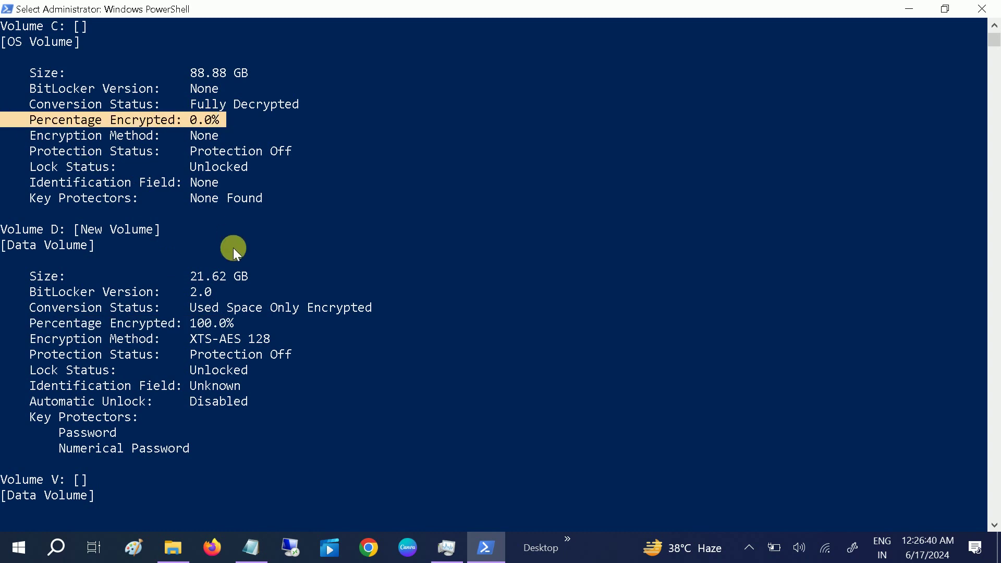
scroll(233, 248, "down", 3)
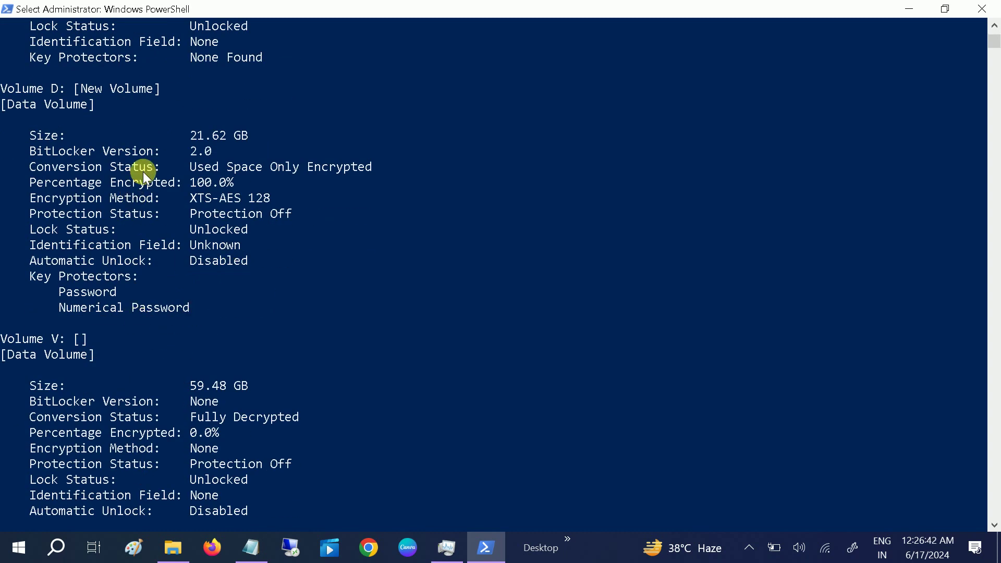
scroll(127, 106, "down", 3)
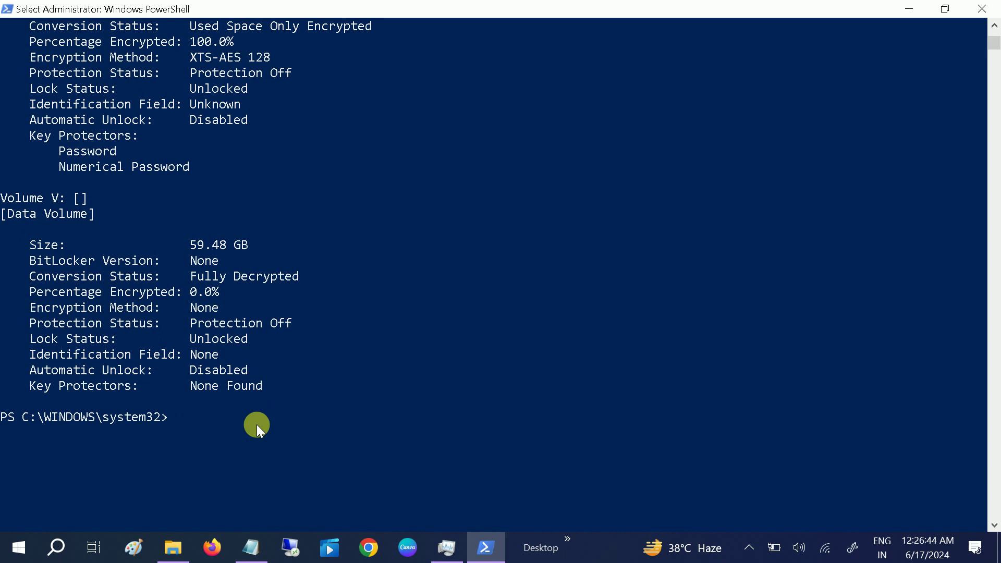
left_click(248, 546)
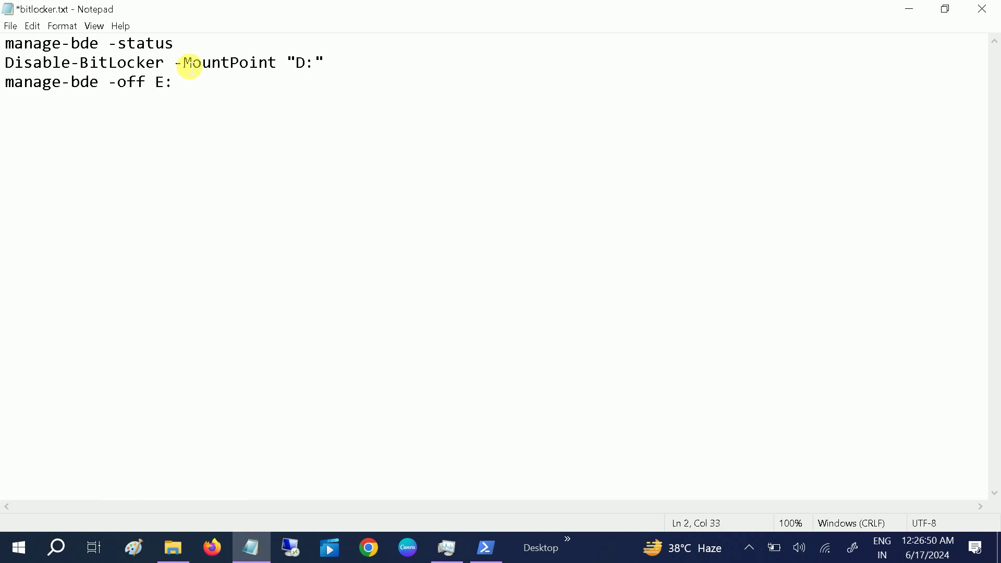
Return to PowerShell from the notes, exit selection mode, and begin typing disable-
left_click(490, 545)
left_click(379, 451)
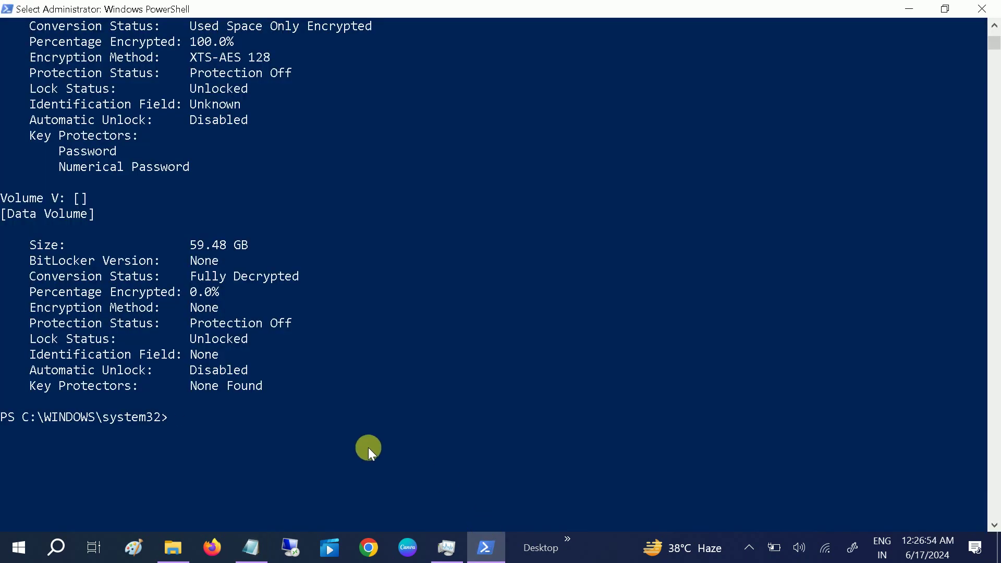
key("Escape")
type("disable")
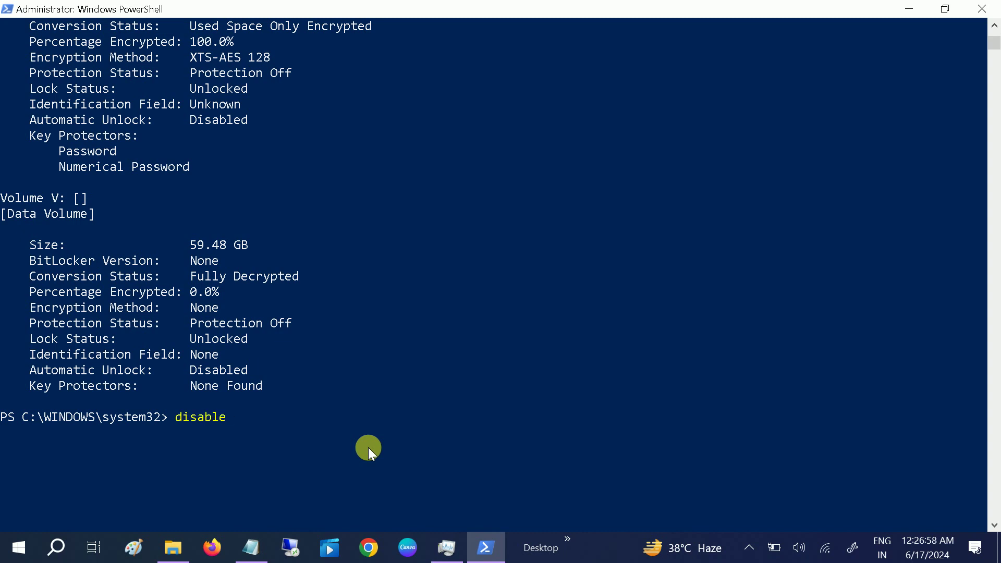
type("-")
Extend the command to disable-bitlocker -mountpoint, checking the notes for syntax
left_click(252, 546)
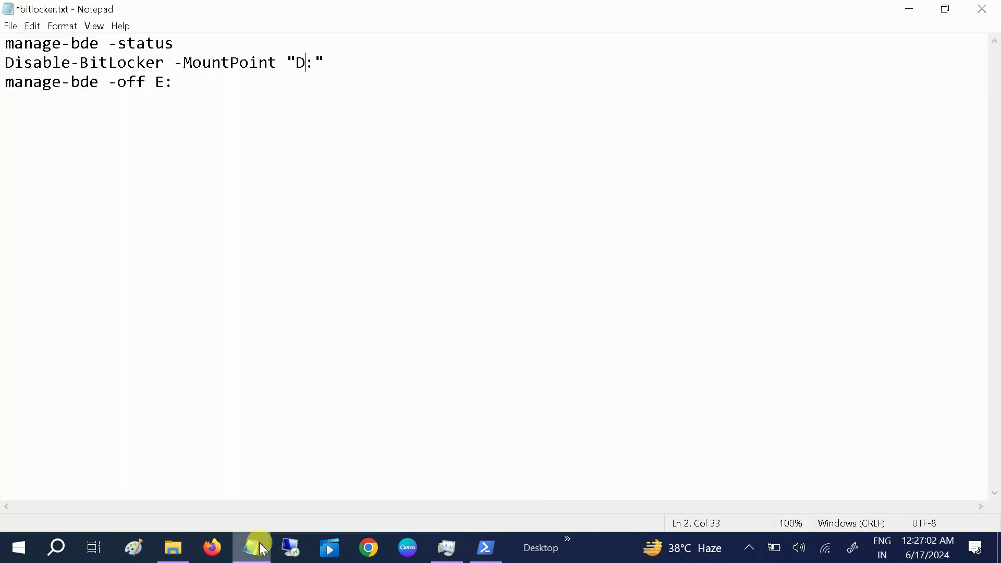
left_click(256, 546)
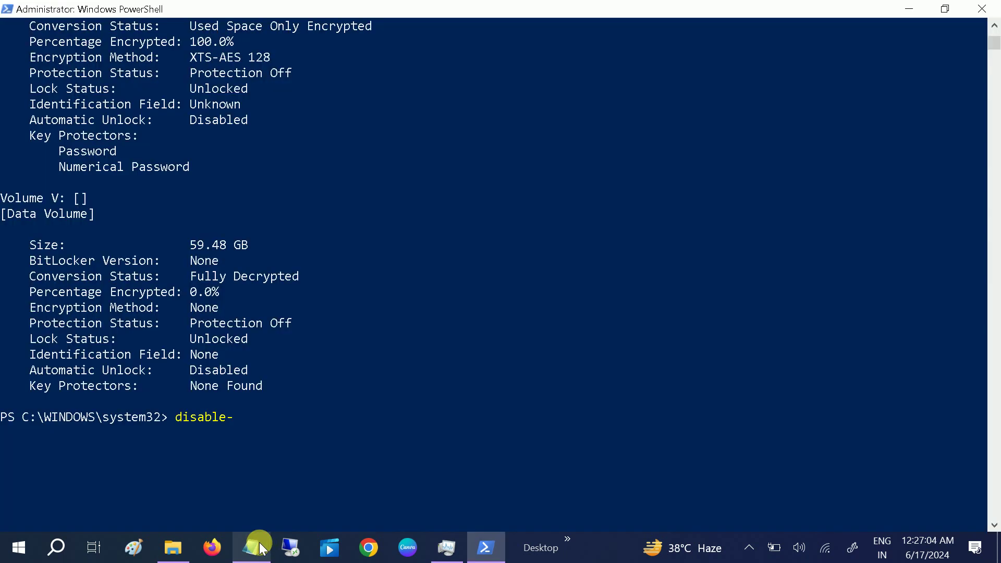
type("bitlocker -")
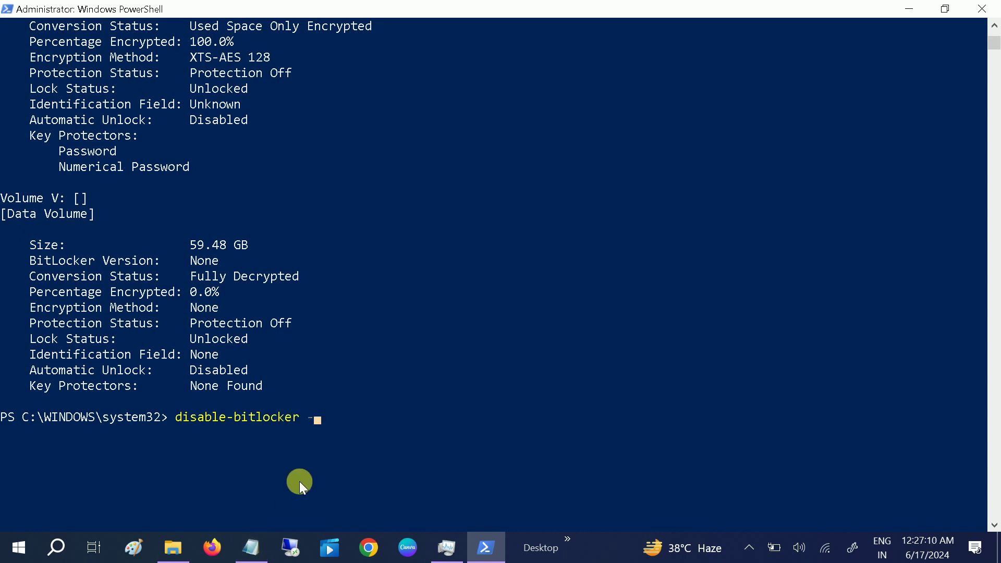
left_click(261, 549)
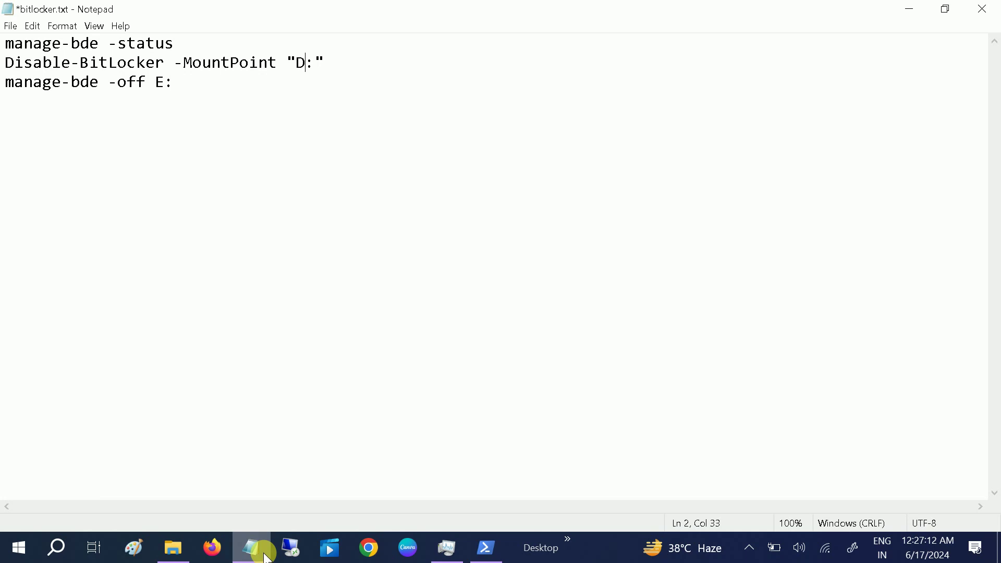
left_click(261, 549)
type("-m")
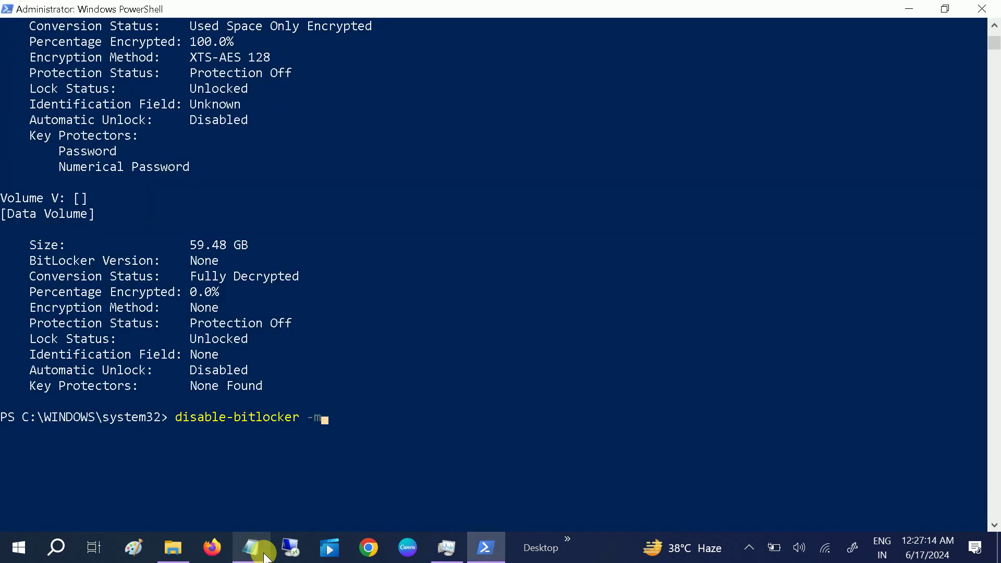
type("ountpoint")
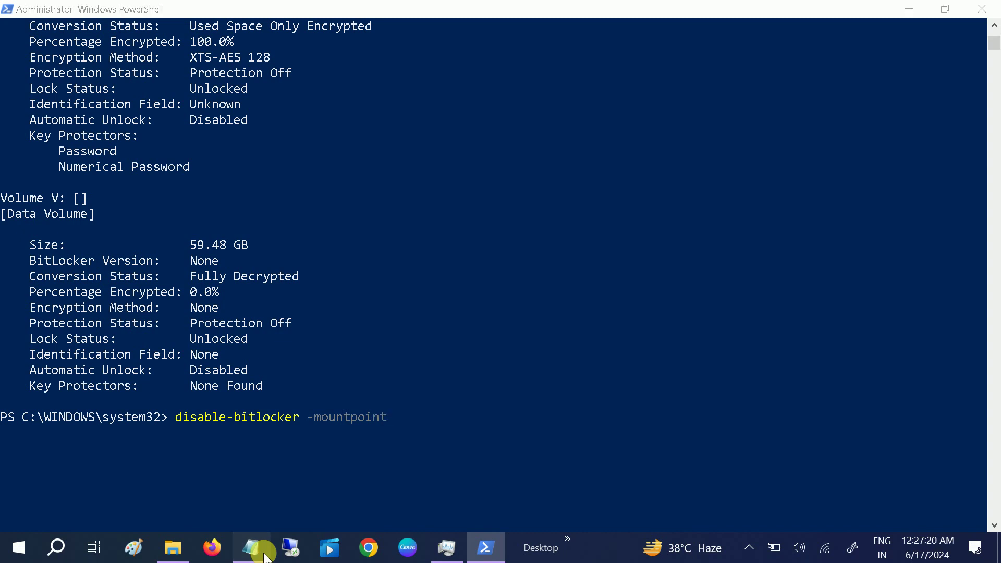
left_click(265, 557)
left_click(266, 557)
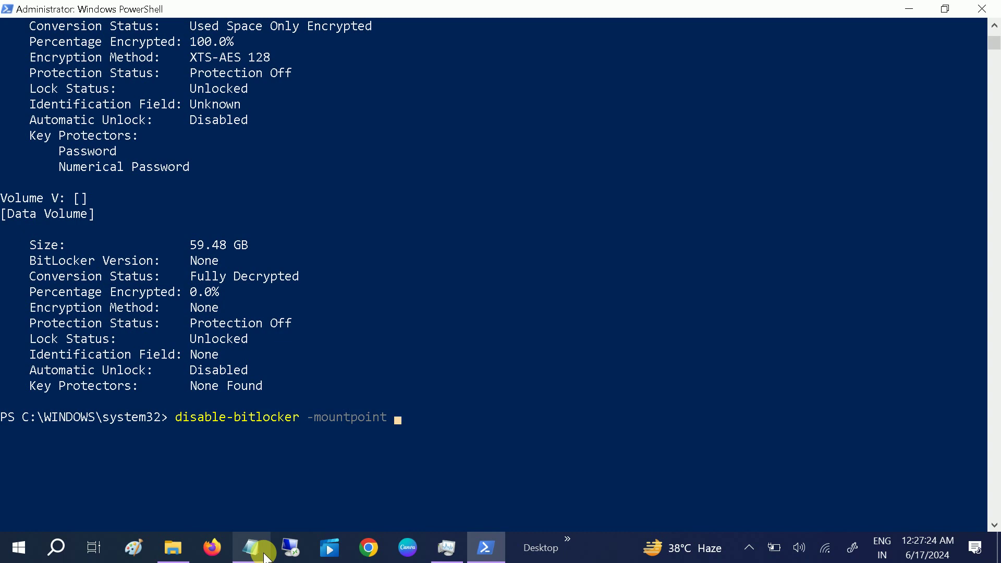
Complete it with "d:" and run it, leaving D: decrypting at 89% with protection Off
type("\"d")
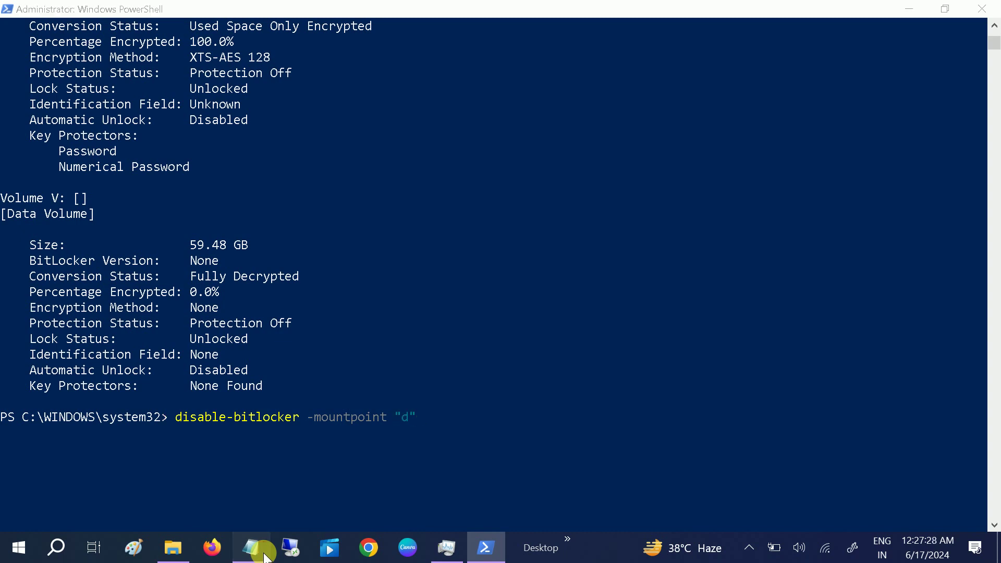
left_click(266, 557)
left_click(265, 557)
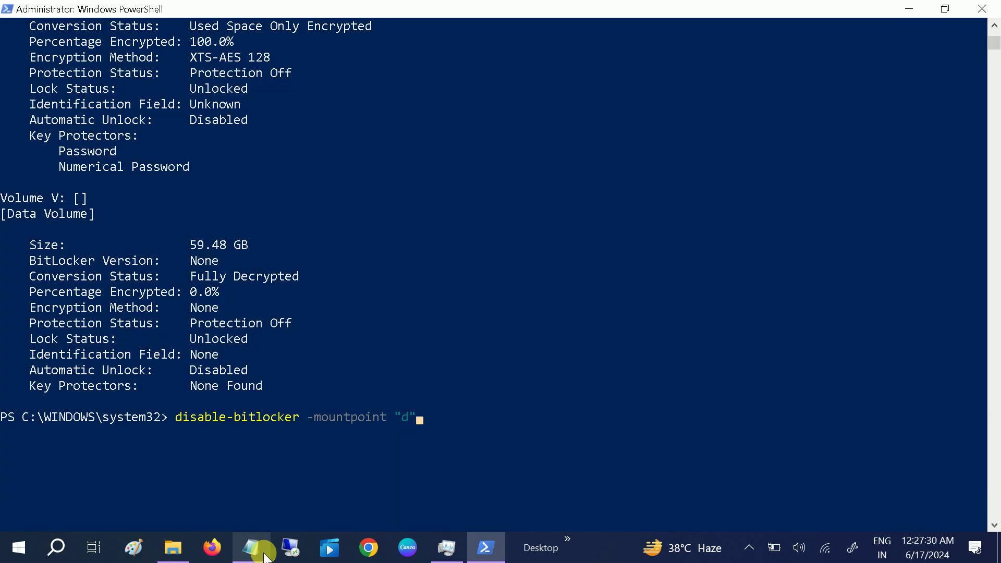
key("BackSpace")
type(":")
key("Return")
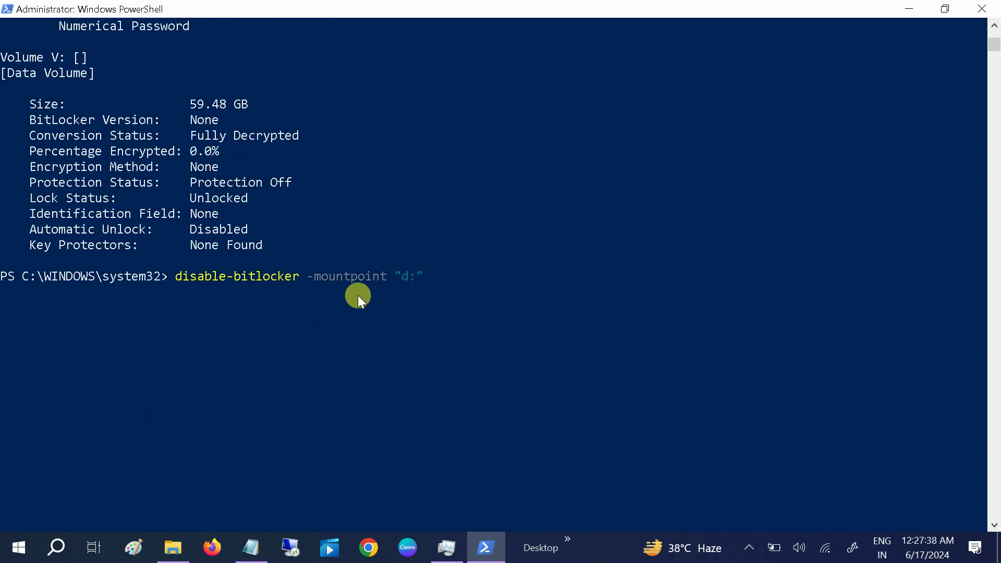
scroll(334, 313, "down", 1)
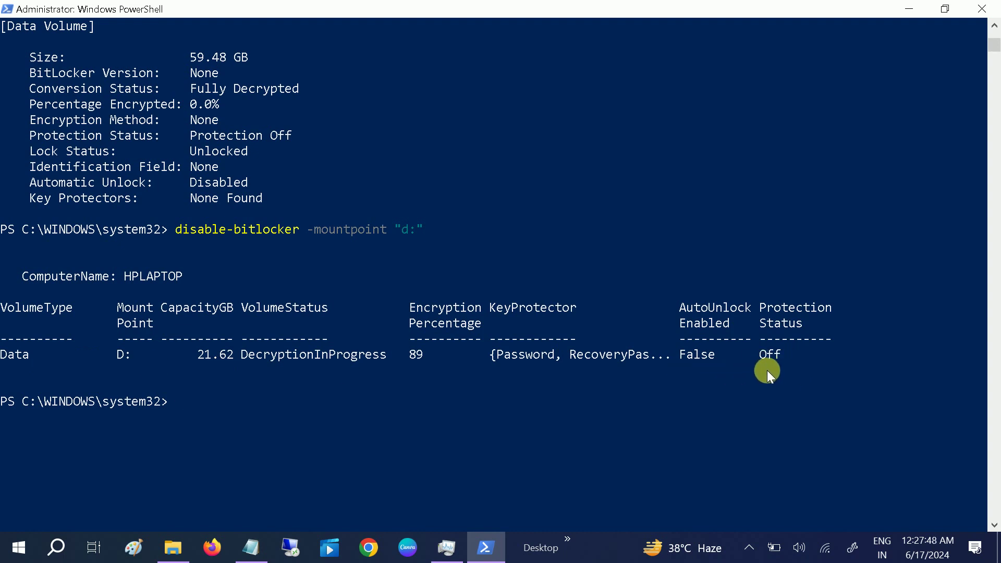
left_click(256, 545)
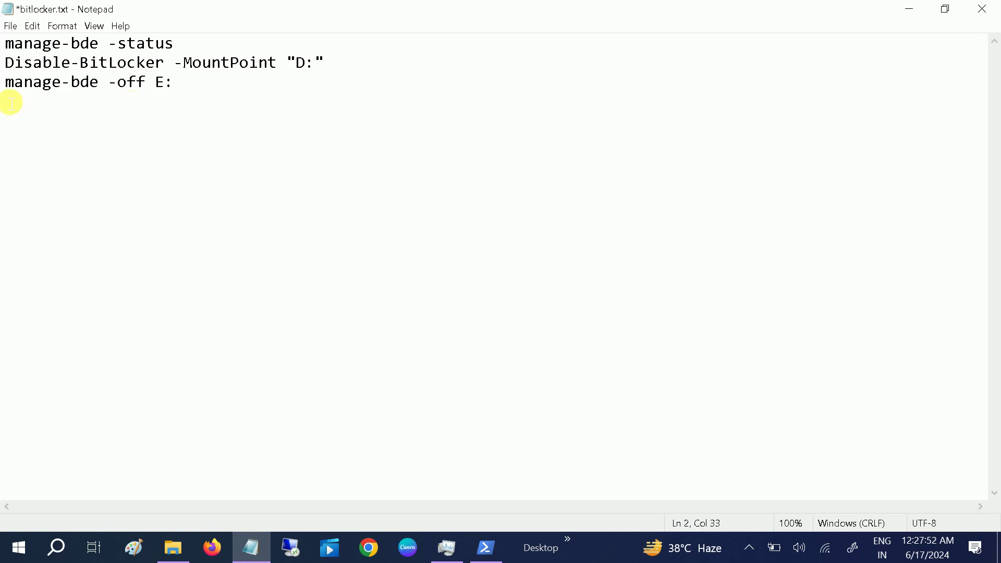
Change the drive letter in the notes' manage-bde -off line from E to D
left_click_drag(6, 85, 148, 94)
left_click(139, 117)
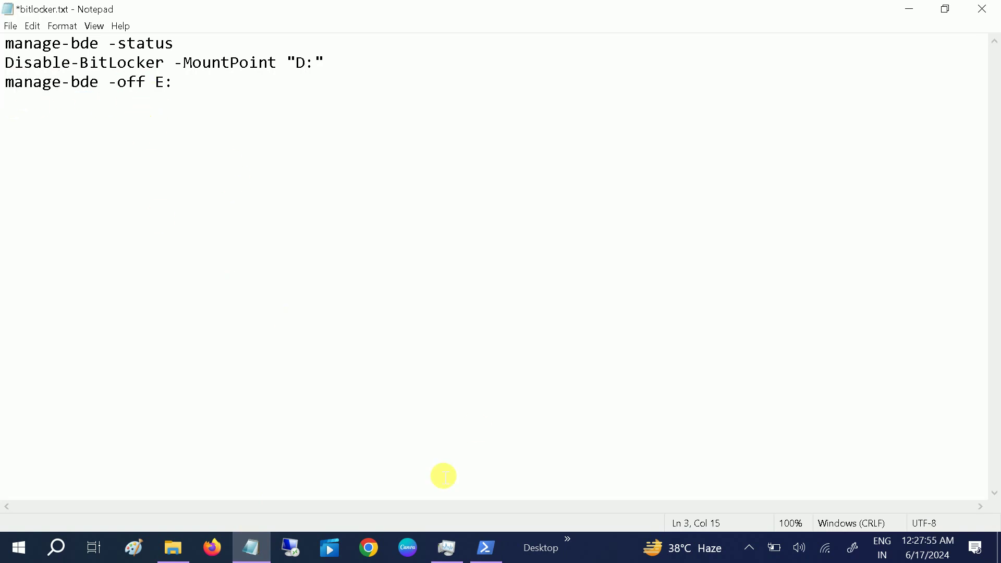
left_click(165, 85)
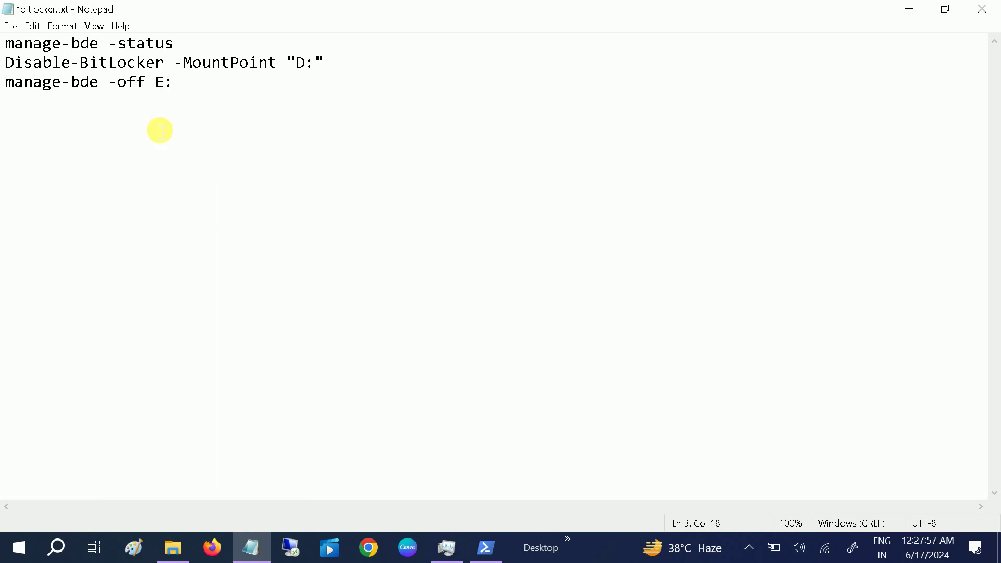
key("BackSpace")
type("D")
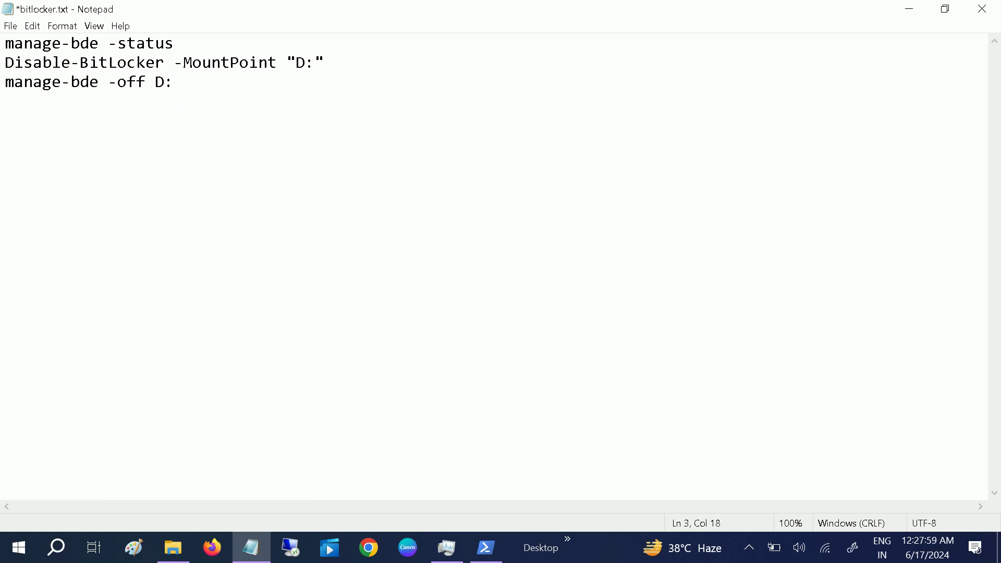
Run manage-bde -off d: and highlight the 'Decryption is now in progress' message
left_click(480, 548)
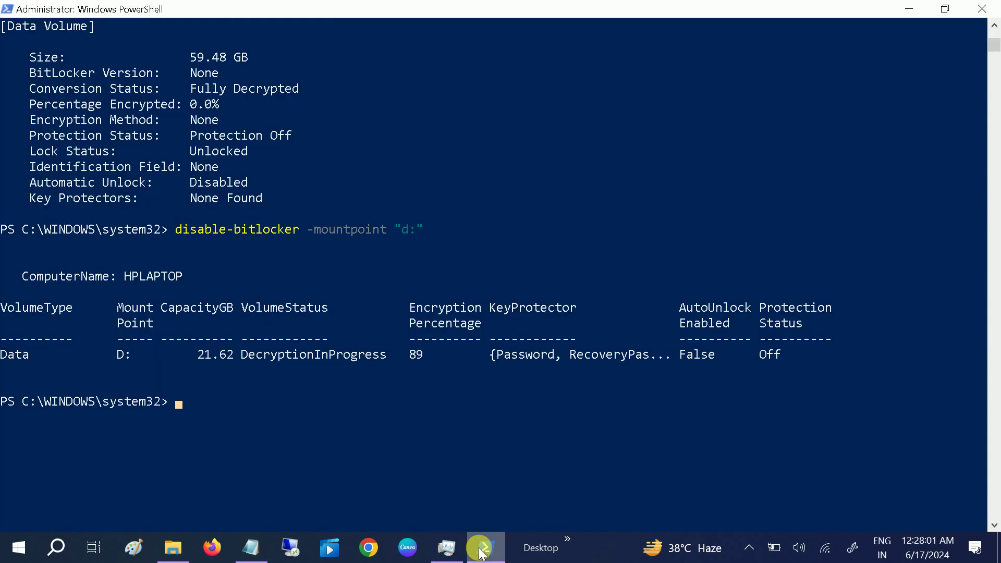
type("manage")
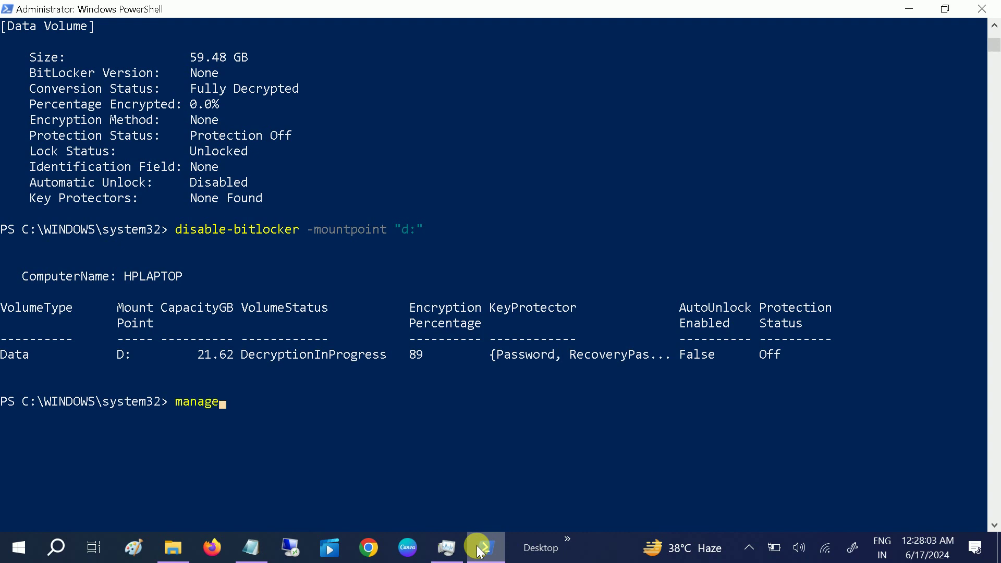
type("-be")
key("BackSpace")
type("d")
type("-off")
left_click(271, 555)
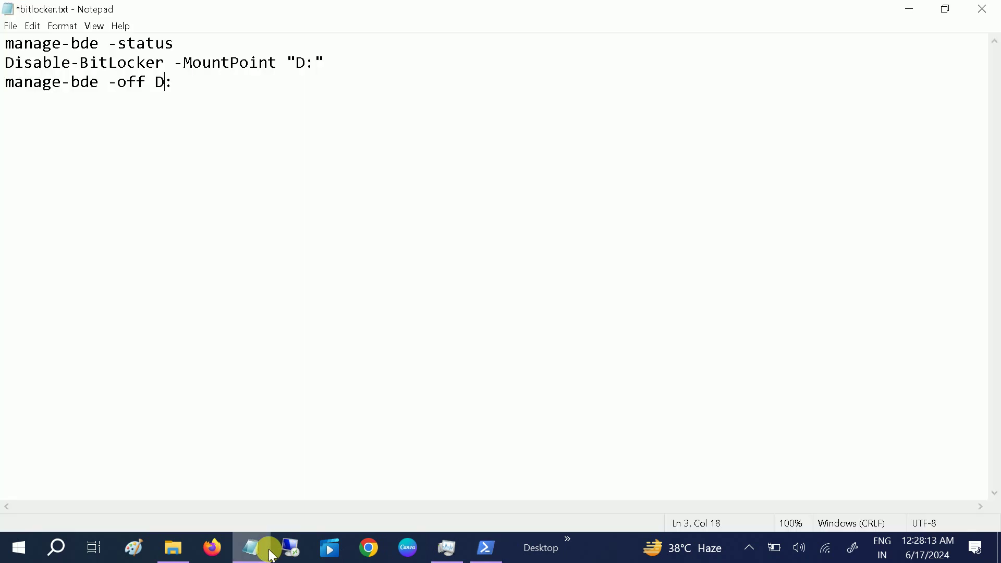
left_click(272, 556)
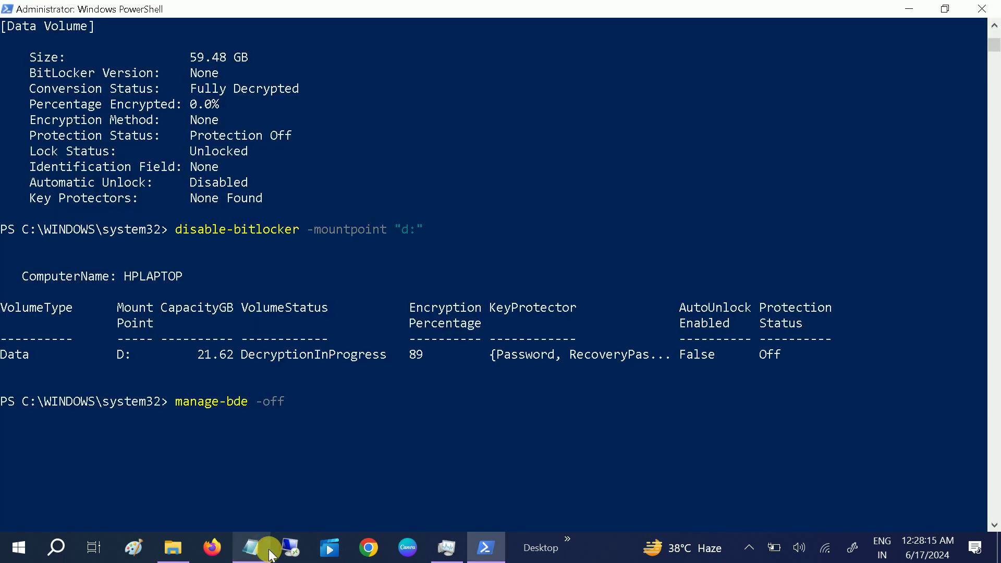
type("d:")
key("Return")
scroll(199, 509, "down", 2)
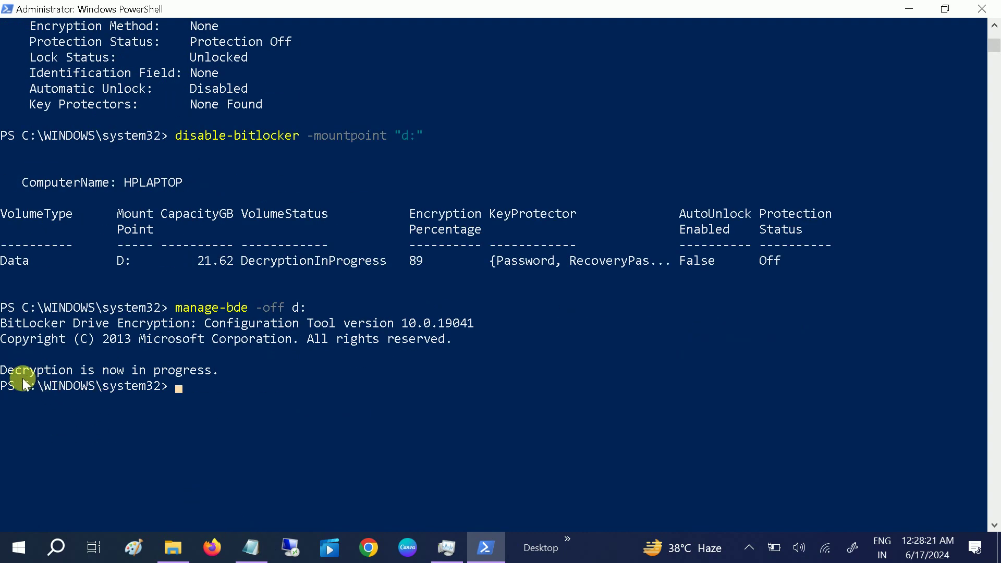
left_click_drag(8, 371, 209, 377)
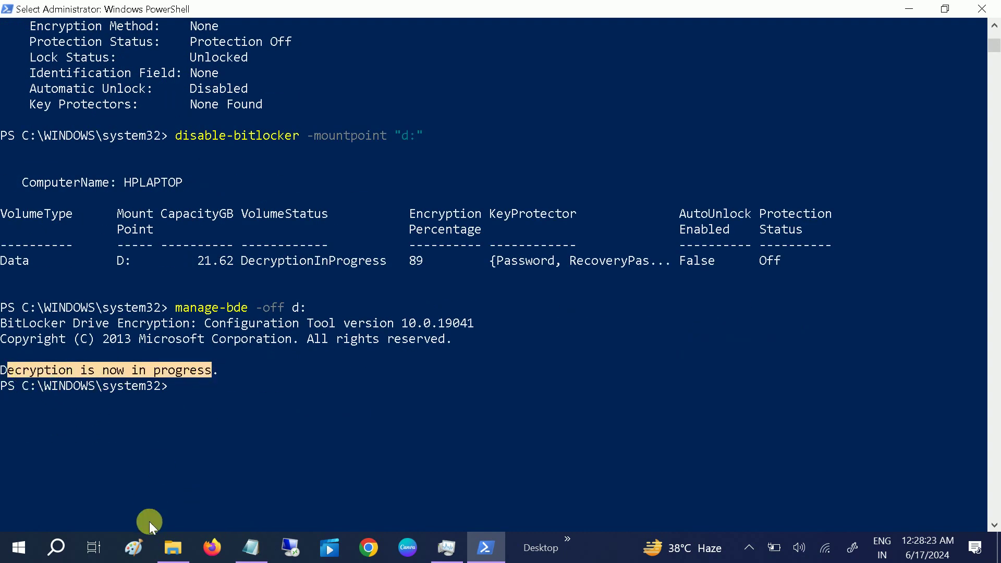
left_click(173, 545)
right_click(374, 360)
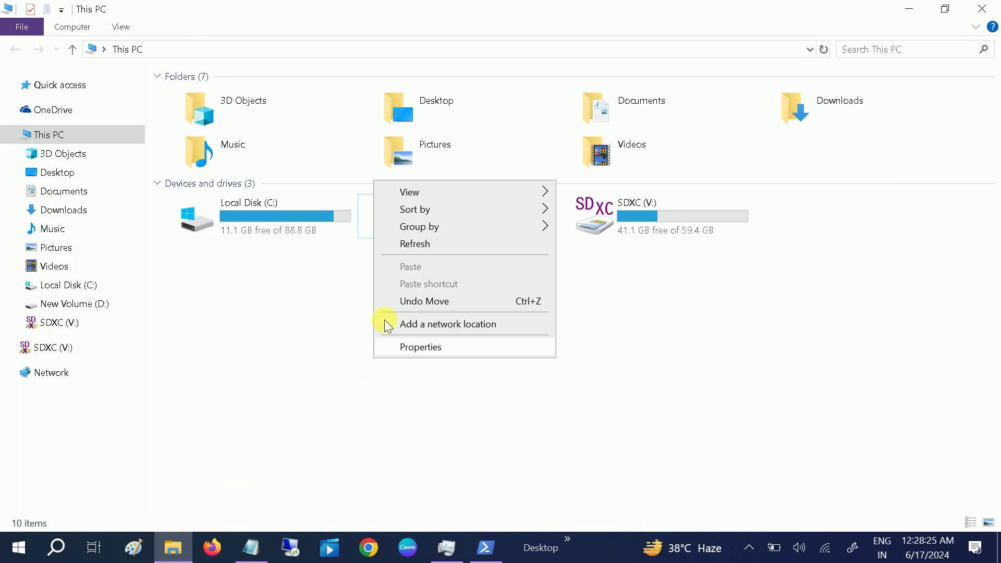
left_click(415, 249)
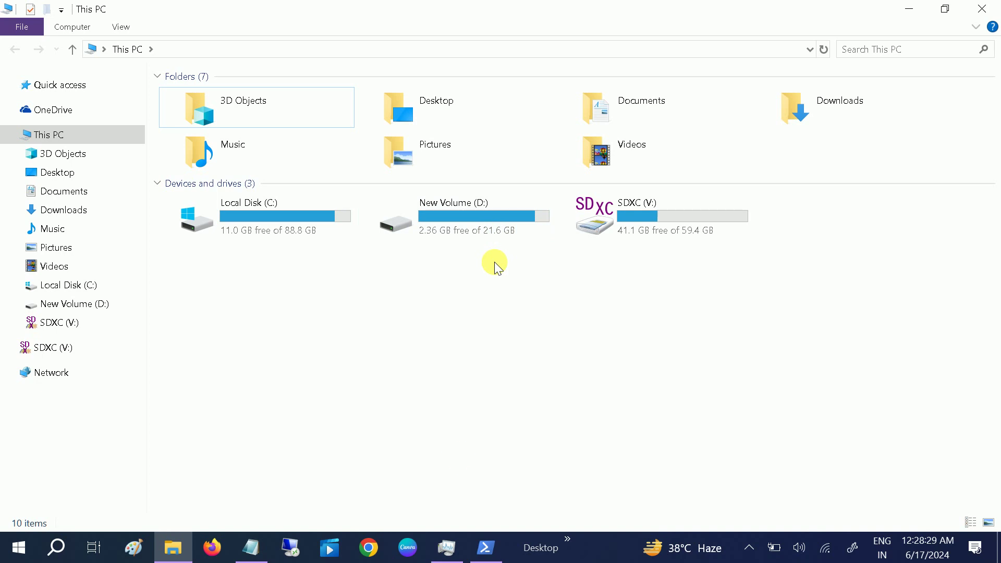
left_click(252, 547)
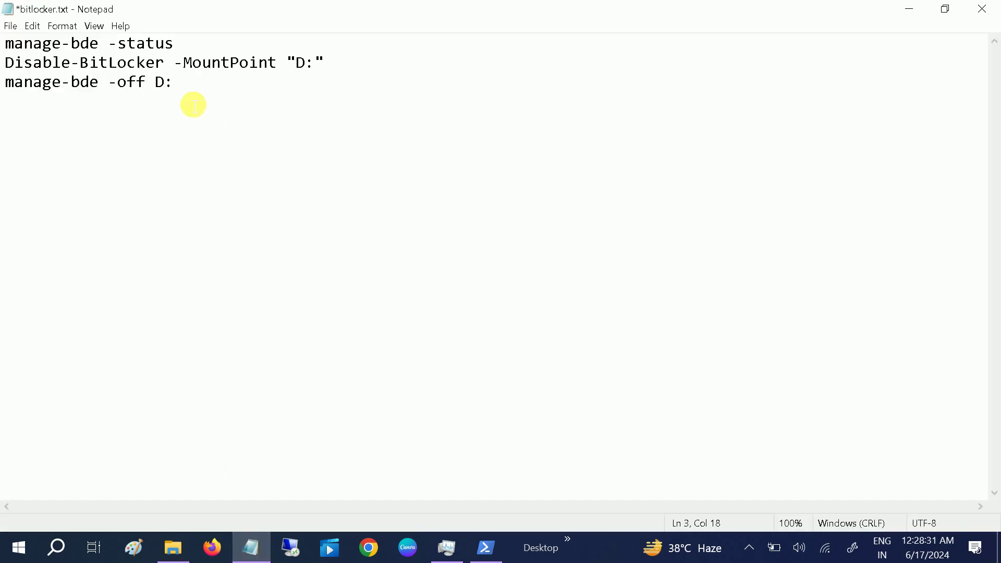
left_click(910, 10)
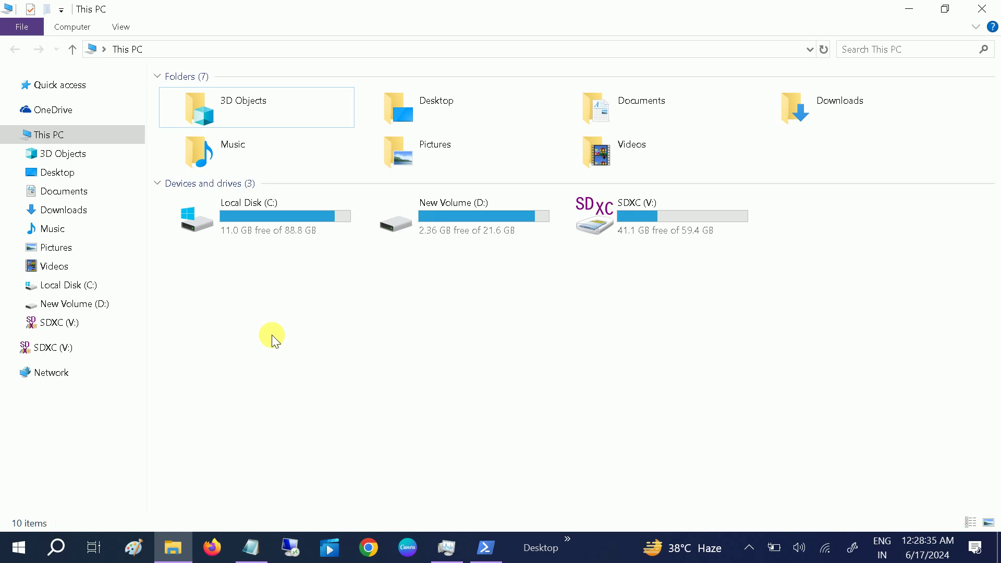
left_click(971, 10)
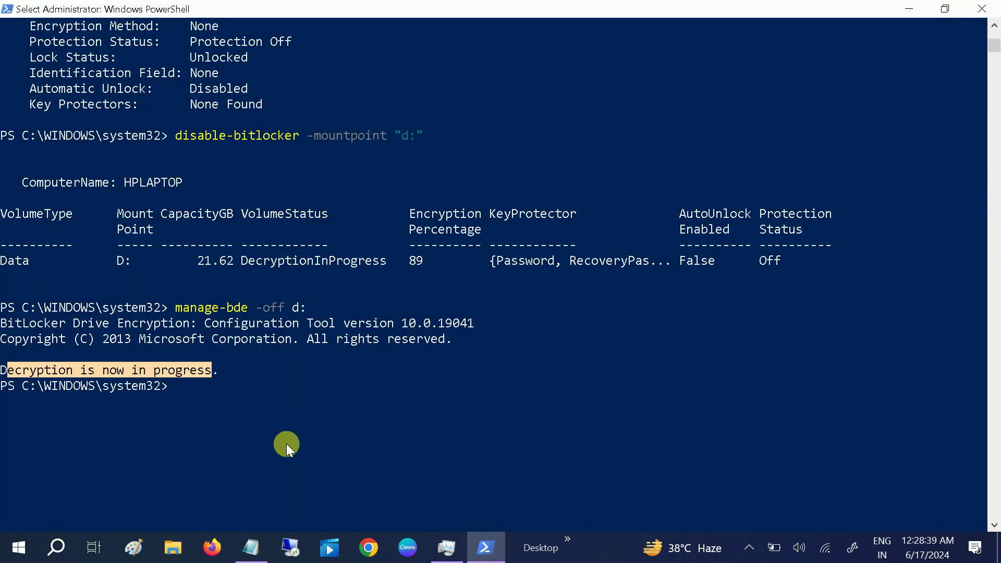